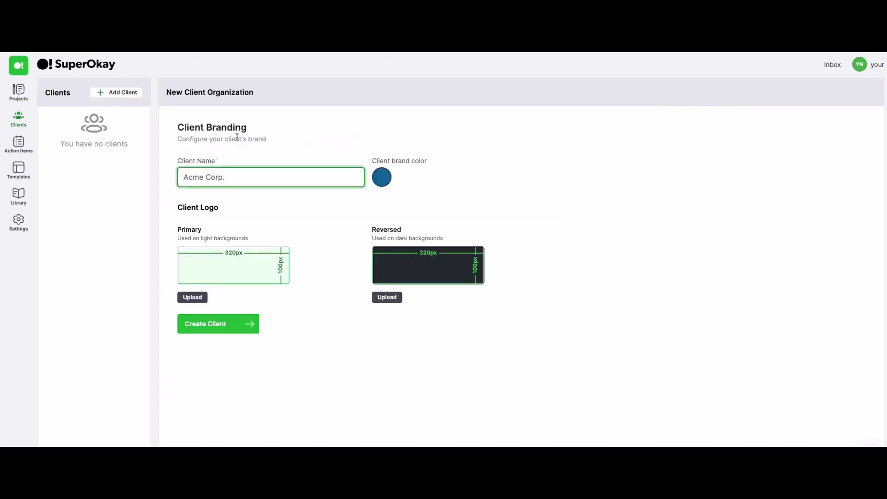
Name the client 'The Company', set its brand colour to pure red #FF0000, and upload its logos.
{"action": "type", "text": "The Compa"}
{"action": "left_click", "coordinate": [382, 178]}
{"action": "left_click_drag", "start_coordinate": [357, 255], "coordinate": [347, 253]}
{"action": "mouse_move", "coordinate": [437, 212]}
{"action": "left_mouse_down"}
{"action": "mouse_move", "coordinate": [440, 192]}
{"action": "mouse_move", "coordinate": [450, 190]}
{"action": "left_mouse_up"}
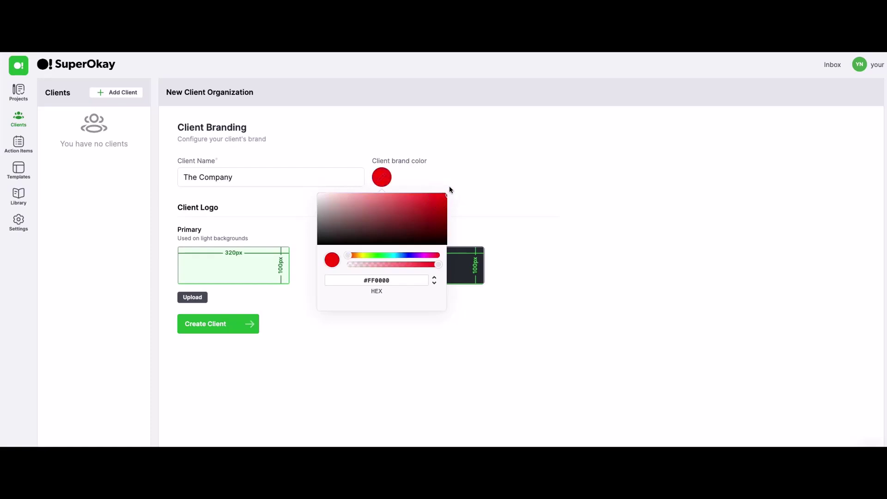
{"action": "left_click", "coordinate": [450, 189]}
{"action": "left_click", "coordinate": [192, 297]}
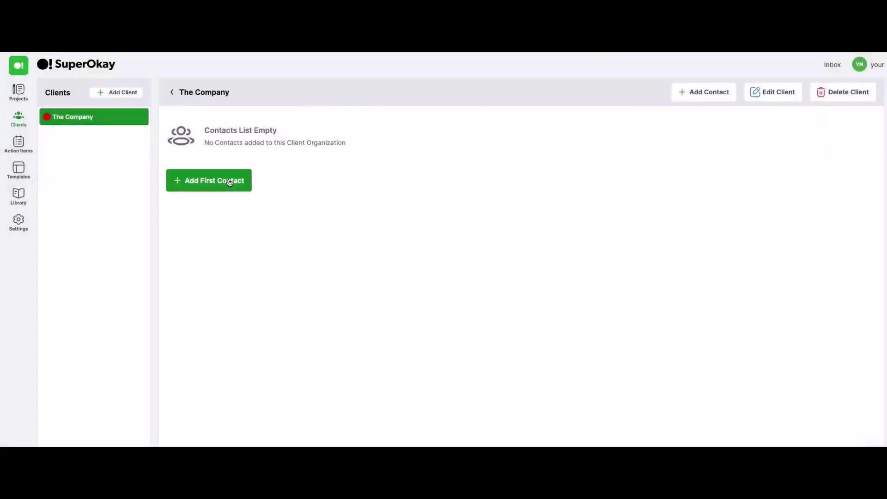
Add The Company's first contact with their first name, last name and company e-mail address.
{"action": "left_click", "coordinate": [230, 182]}
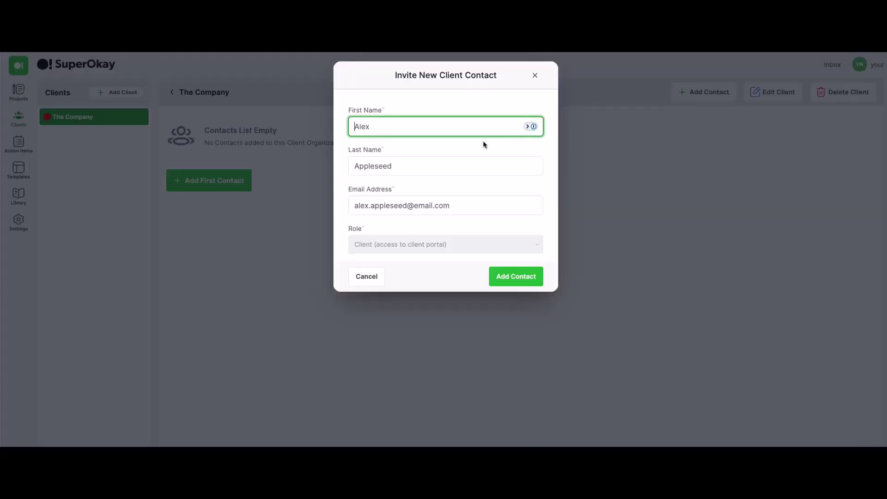
{"action": "left_click", "coordinate": [481, 144]}
{"action": "left_click", "coordinate": [453, 126]}
{"action": "type", "text": "John"}
{"action": "key", "text": "Tab"}
{"action": "type", "text": "Appleseed"}
{"action": "key", "text": "Tab"}
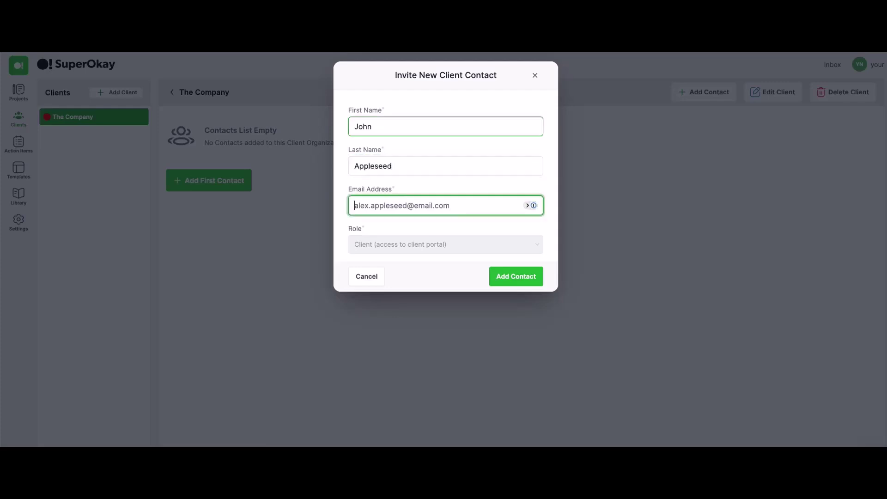
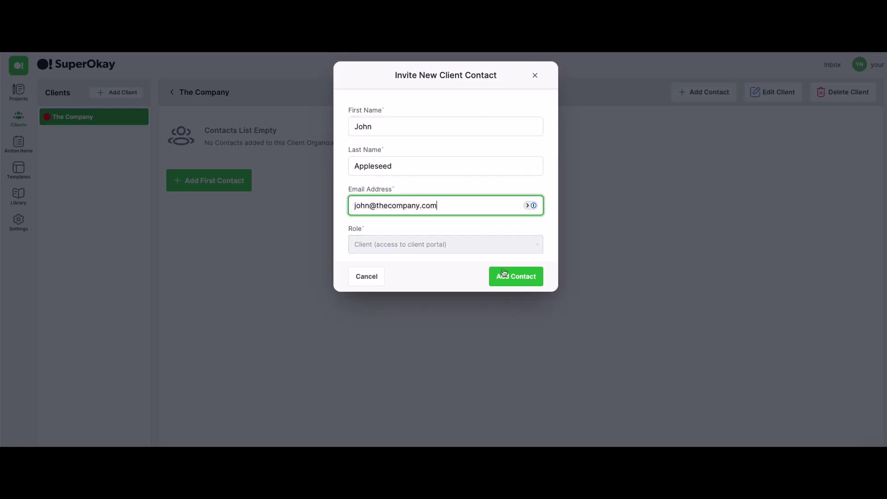
{"action": "left_click", "coordinate": [514, 275]}
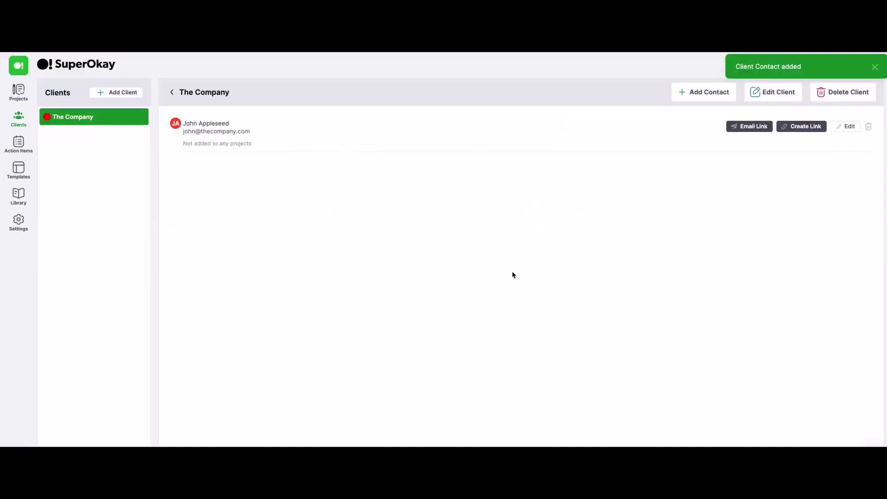
Open the Branding Project dashboard and look over its contents.
{"action": "mouse_move", "coordinate": [19, 91]}
{"action": "left_click", "coordinate": [70, 118]}
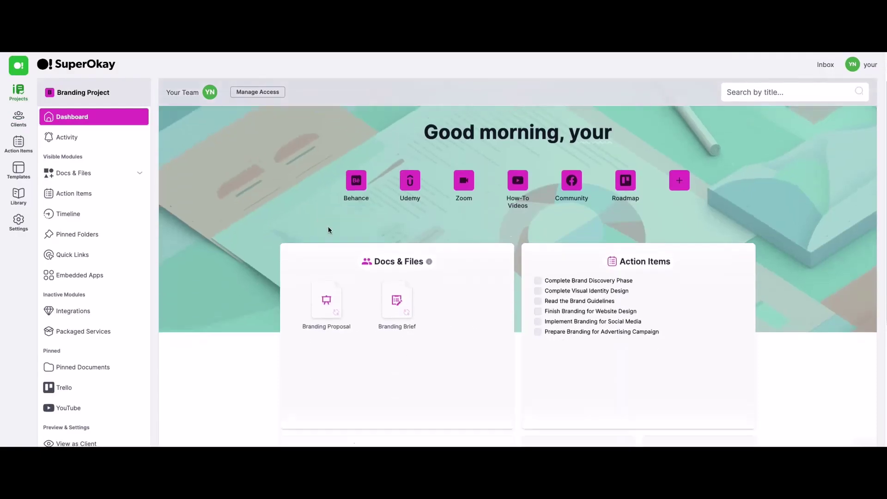
{"action": "scroll", "coordinate": [328, 229], "scroll_direction": "down", "scroll_amount": 6}
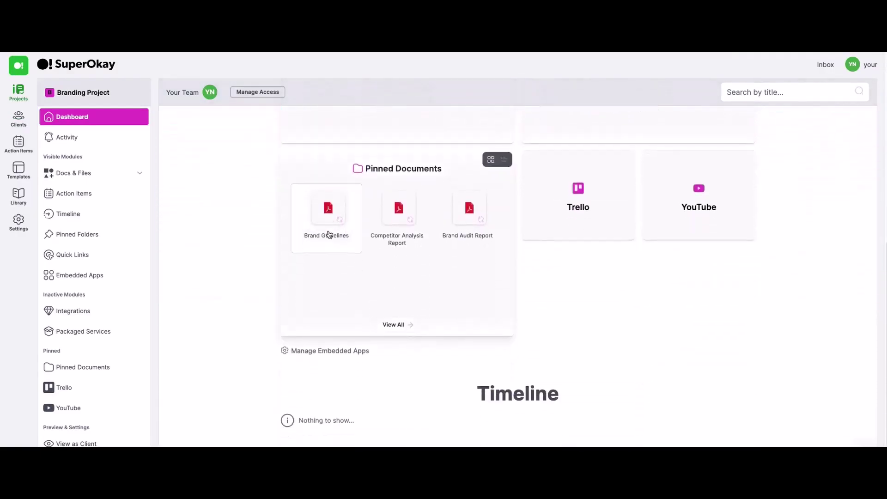
{"action": "scroll", "coordinate": [328, 234], "scroll_direction": "up", "scroll_amount": 6}
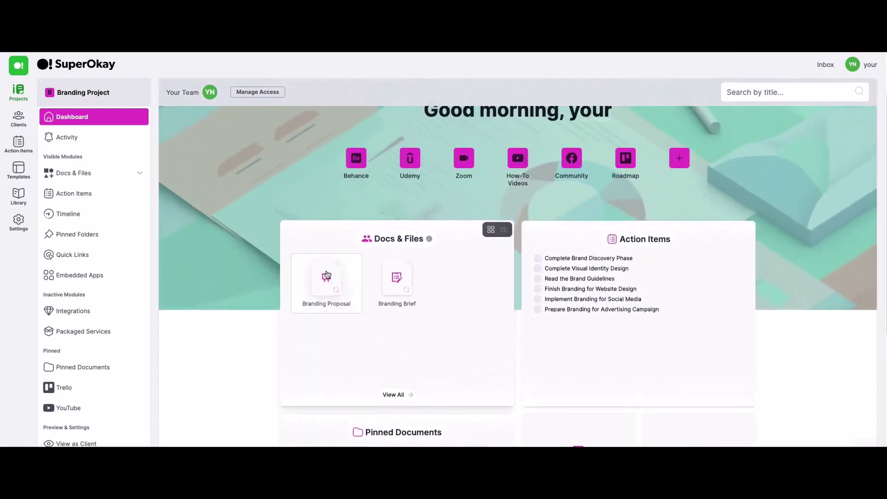
Check The Company's contacts in Clients, then open the client portal exactly as the client sees it.
{"action": "left_click", "coordinate": [19, 121]}
{"action": "left_click", "coordinate": [88, 119]}
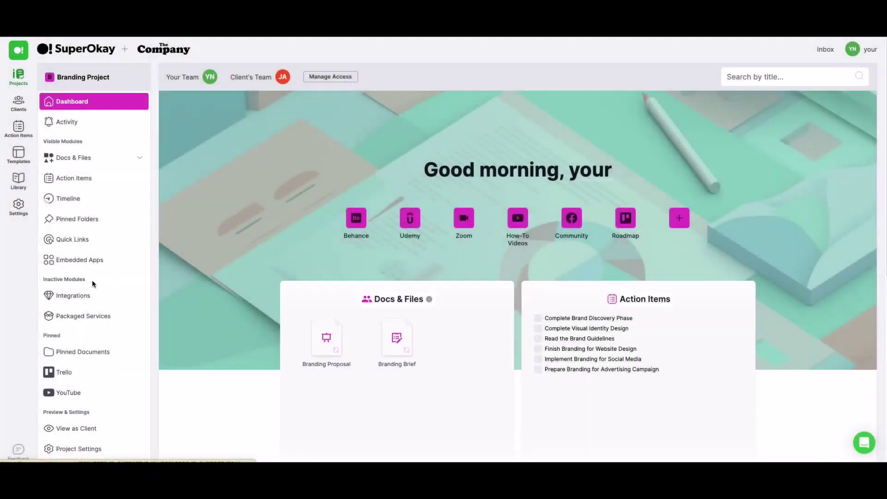
{"action": "left_click", "coordinate": [90, 428]}
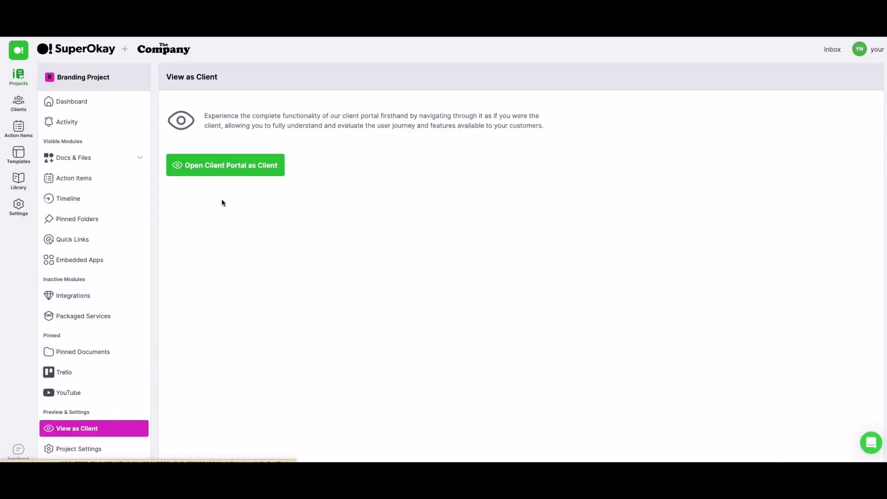
{"action": "left_click", "coordinate": [241, 167]}
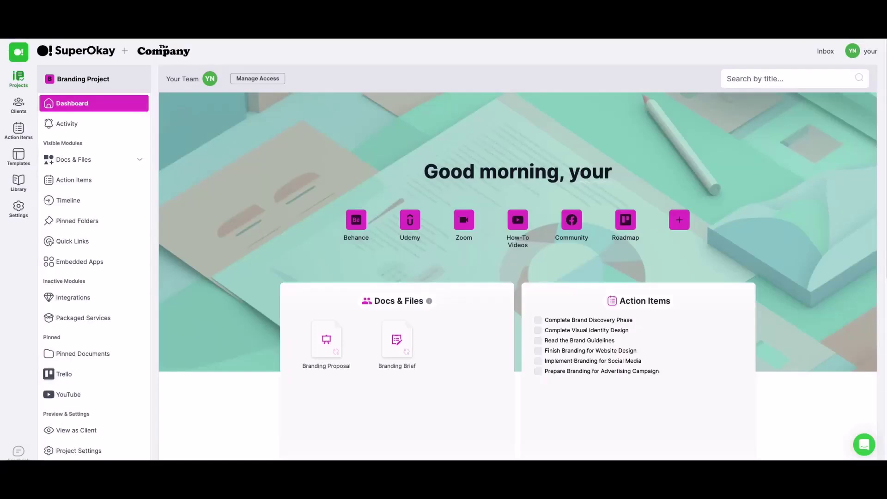
Make The Company the Branding Project's client, grant its contact access, and save the changes.
{"action": "left_click", "coordinate": [260, 82]}
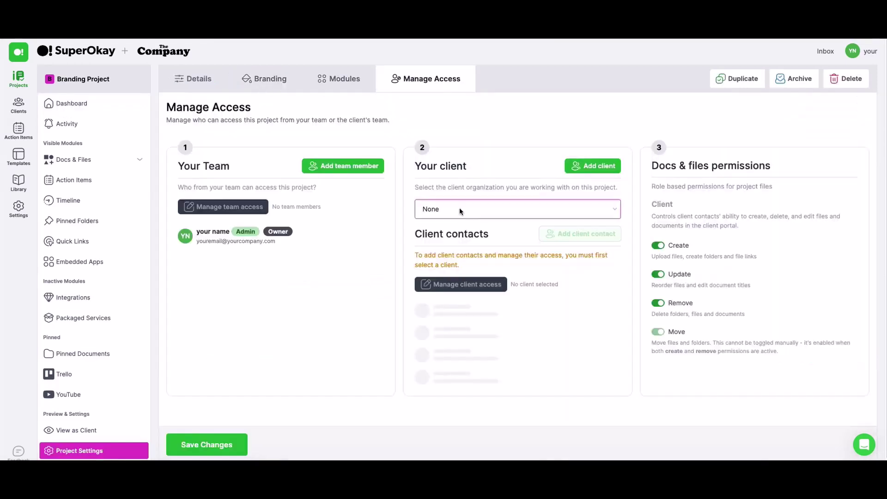
{"action": "left_click", "coordinate": [460, 208]}
{"action": "left_click", "coordinate": [463, 220]}
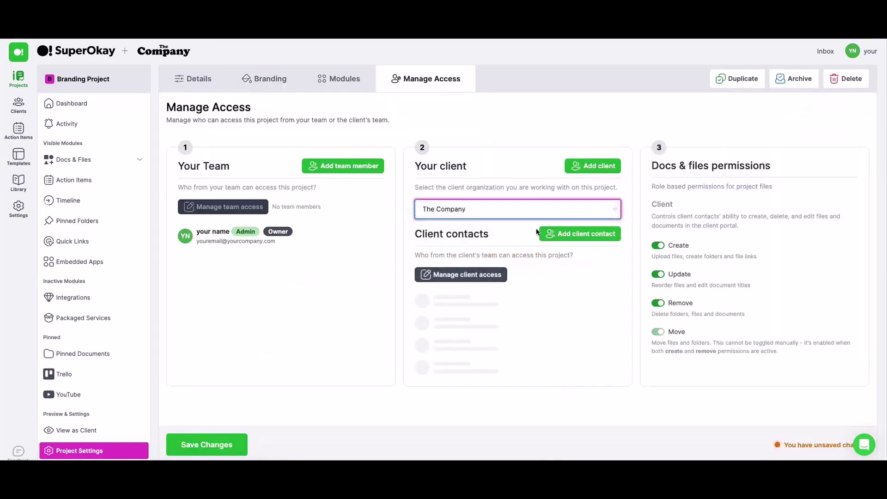
{"action": "left_click", "coordinate": [481, 276]}
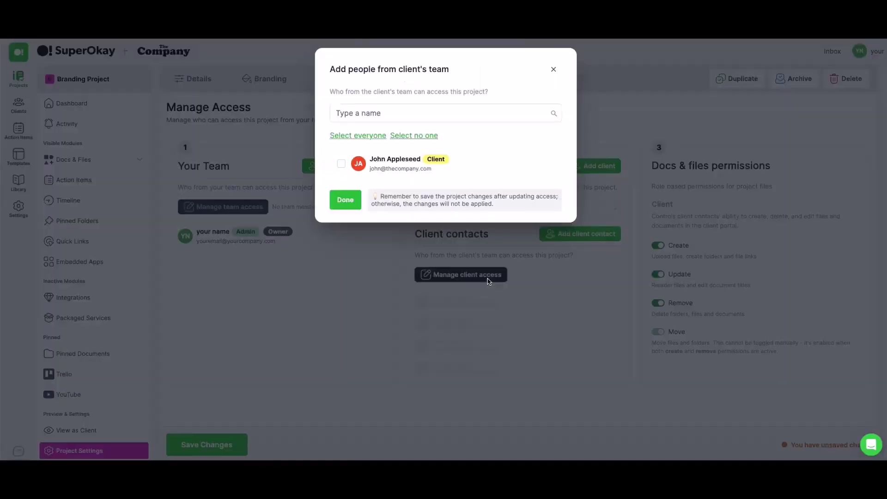
{"action": "left_click", "coordinate": [342, 164]}
{"action": "left_click", "coordinate": [347, 201]}
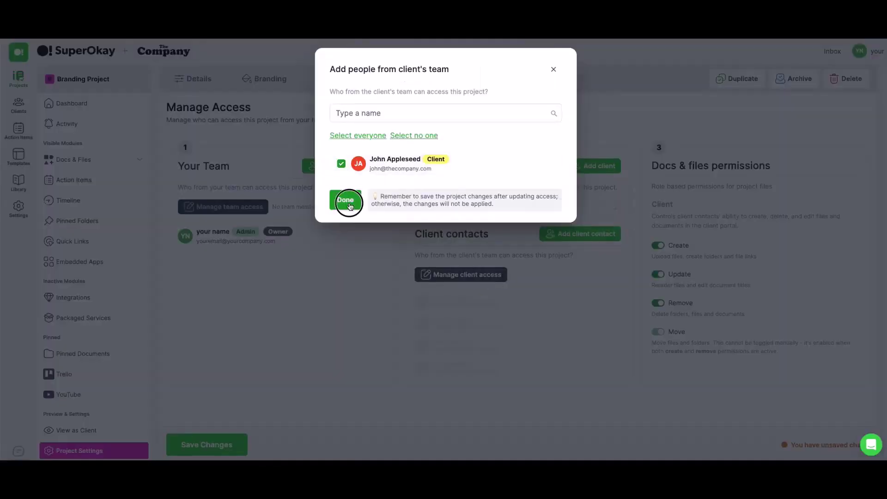
{"action": "left_click", "coordinate": [218, 449]}
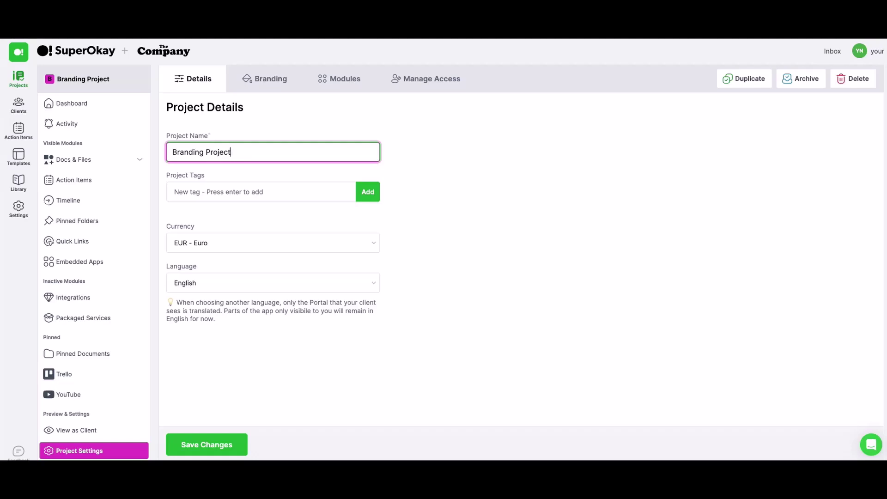
Keep Euro as the project currency and English as the portal language, then go to Branding.
{"action": "left_click", "coordinate": [255, 185]}
{"action": "left_click", "coordinate": [235, 240]}
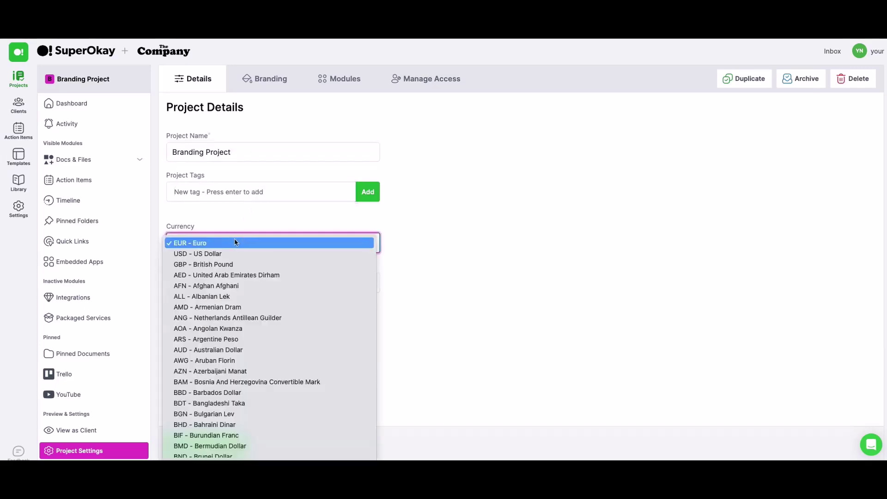
{"action": "left_click", "coordinate": [235, 242]}
{"action": "left_click", "coordinate": [217, 283]}
{"action": "left_click", "coordinate": [217, 283]}
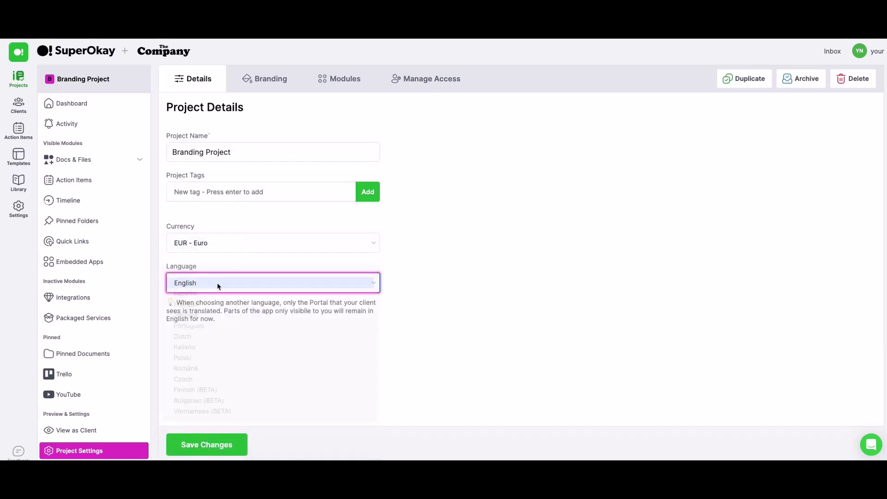
{"action": "left_click", "coordinate": [275, 78]}
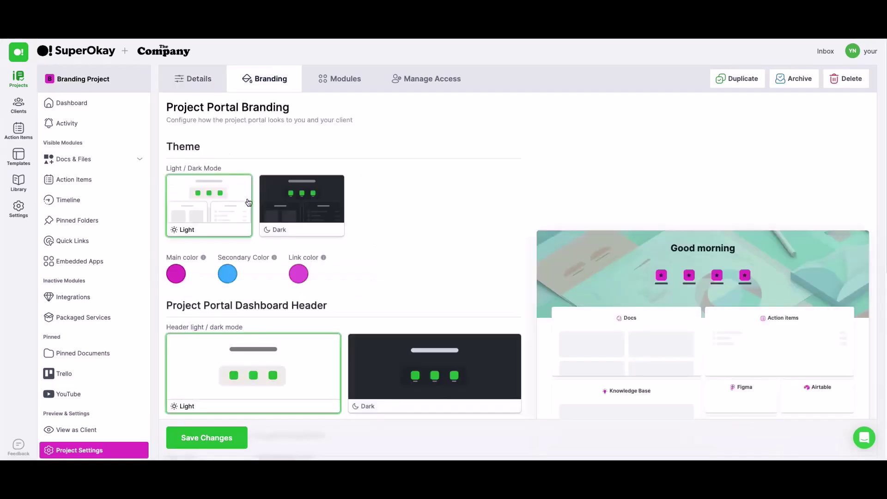
Check the main colour, try the dark theme and dark header, returning both to light.
{"action": "left_click", "coordinate": [176, 274]}
{"action": "left_click", "coordinate": [374, 210]}
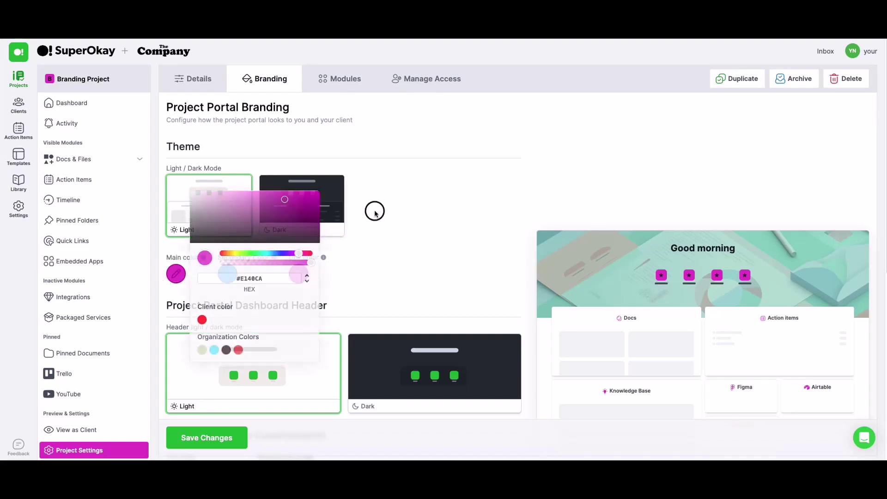
{"action": "left_click", "coordinate": [305, 203]}
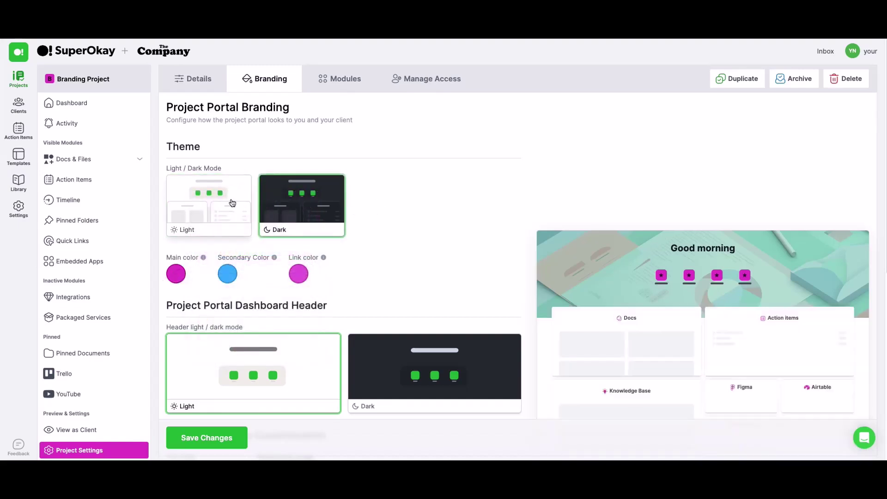
{"action": "left_click", "coordinate": [231, 202]}
{"action": "scroll", "coordinate": [401, 235], "scroll_direction": "down", "scroll_amount": 3}
{"action": "left_click", "coordinate": [402, 233]}
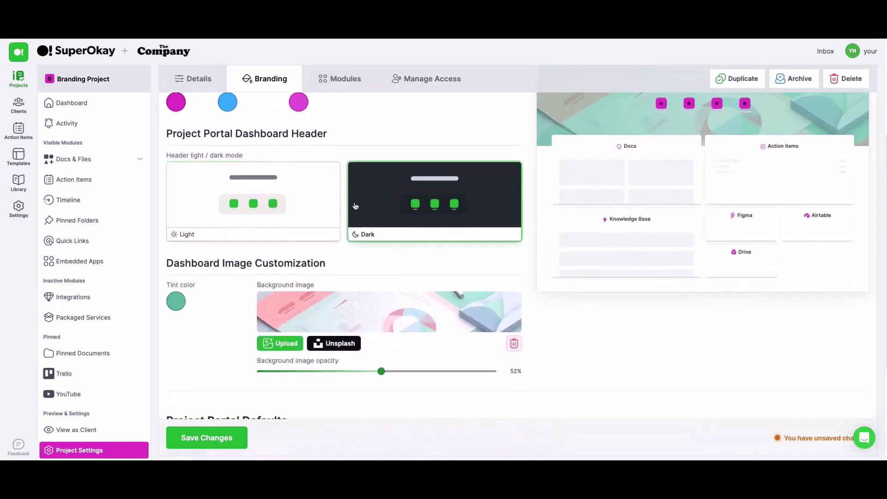
{"action": "left_click", "coordinate": [323, 203]}
{"action": "scroll", "coordinate": [323, 203], "scroll_direction": "up", "scroll_amount": 2}
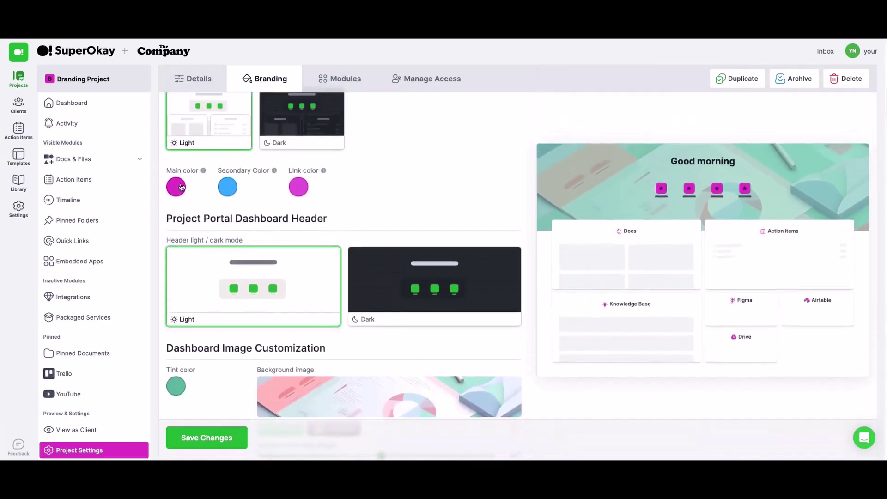
{"action": "scroll", "coordinate": [213, 199], "scroll_direction": "down", "scroll_amount": 4}
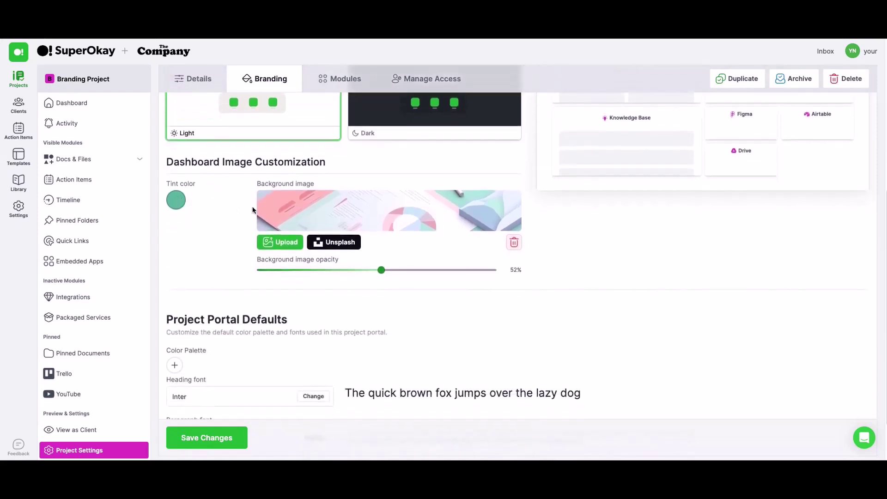
{"action": "scroll", "coordinate": [253, 211], "scroll_direction": "up", "scroll_amount": 2}
{"action": "left_click", "coordinate": [350, 192]}
{"action": "left_click", "coordinate": [314, 192]}
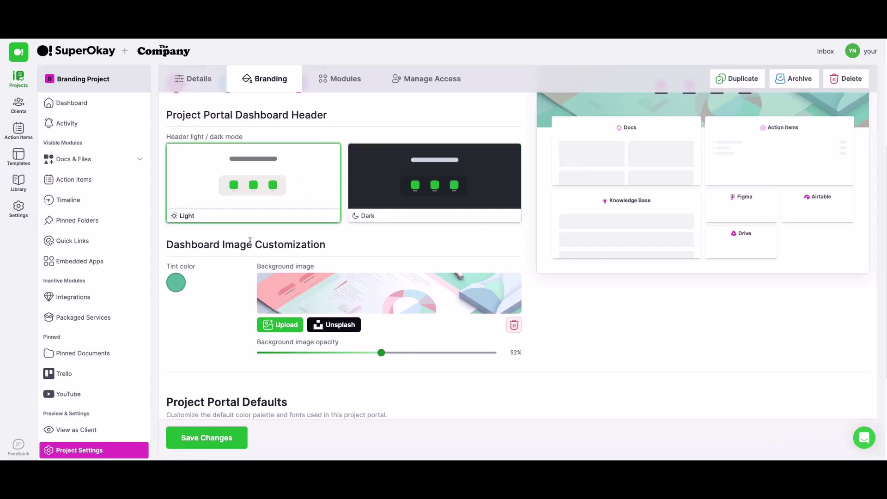
Review the tint colour, drag the background image opacity to 50%, and leave the heading font unchanged.
{"action": "left_click", "coordinate": [180, 283]}
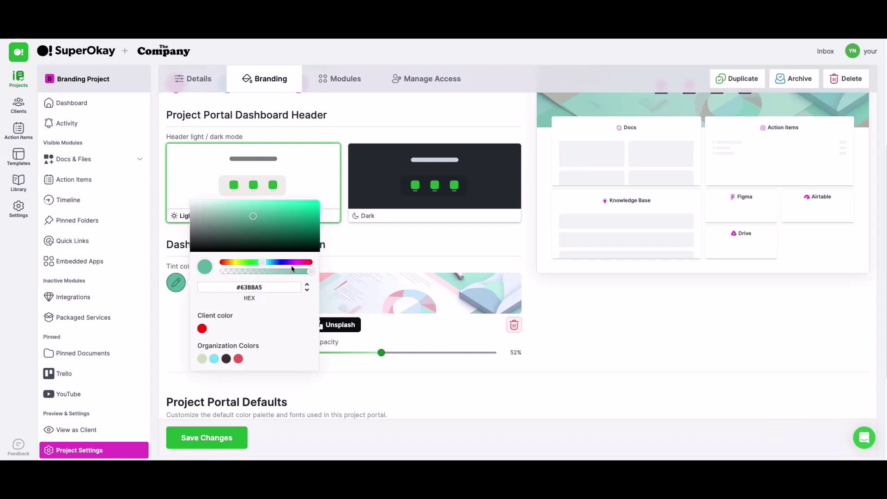
{"action": "left_click", "coordinate": [374, 254]}
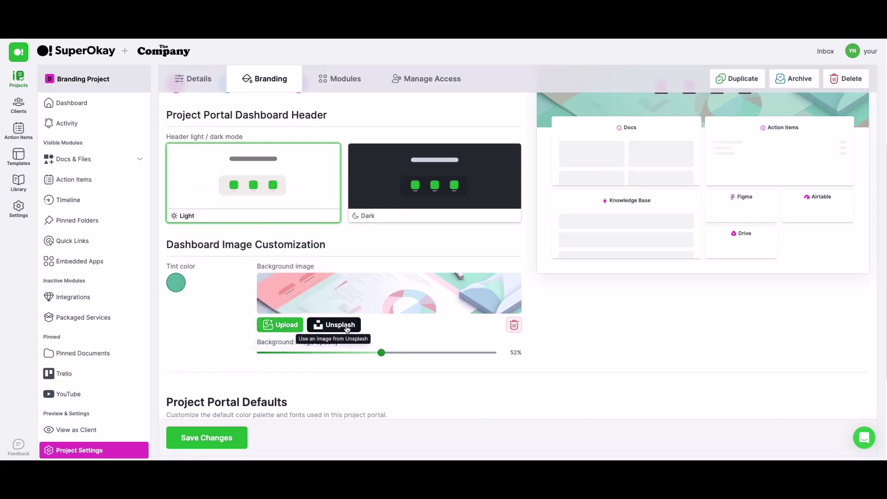
{"action": "scroll", "coordinate": [347, 328], "scroll_direction": "down", "scroll_amount": 1}
{"action": "mouse_move", "coordinate": [381, 310]}
{"action": "left_mouse_down"}
{"action": "mouse_move", "coordinate": [369, 311]}
{"action": "mouse_move", "coordinate": [376, 312]}
{"action": "left_mouse_up"}
{"action": "scroll", "coordinate": [377, 312], "scroll_direction": "down", "scroll_amount": 3}
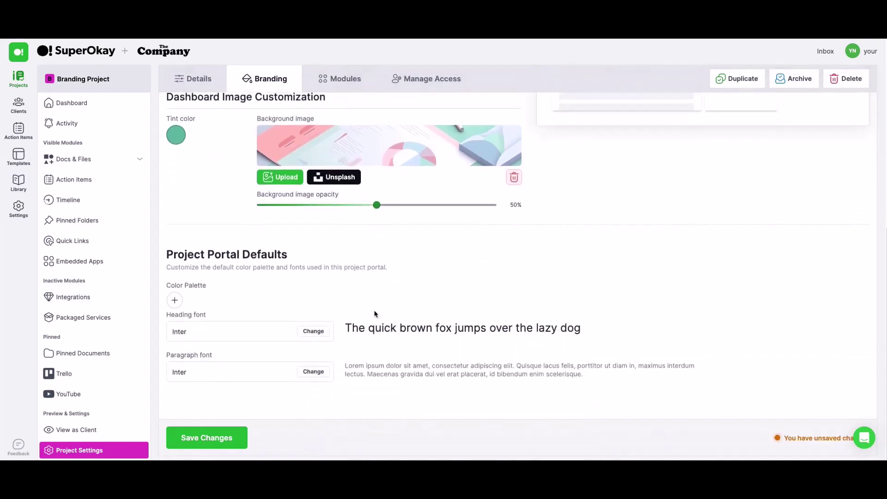
{"action": "left_click", "coordinate": [314, 332]}
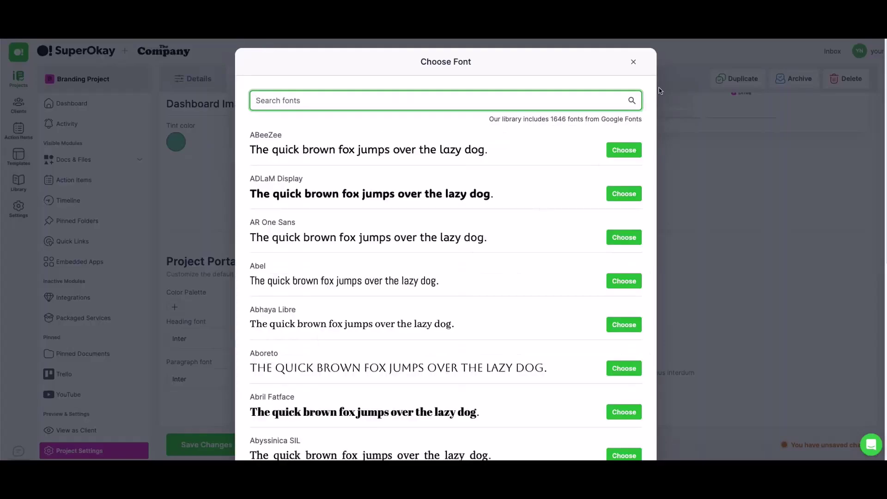
{"action": "left_click", "coordinate": [636, 62]}
In Modules, review the Docs & Files title and icons, toggling the module off and back on.
{"action": "left_click", "coordinate": [342, 81]}
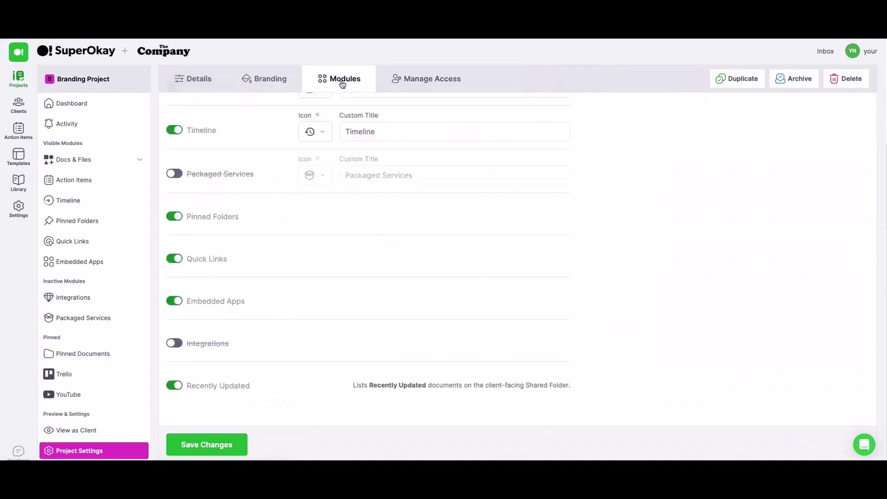
{"action": "scroll", "coordinate": [395, 157], "scroll_direction": "up", "scroll_amount": 3}
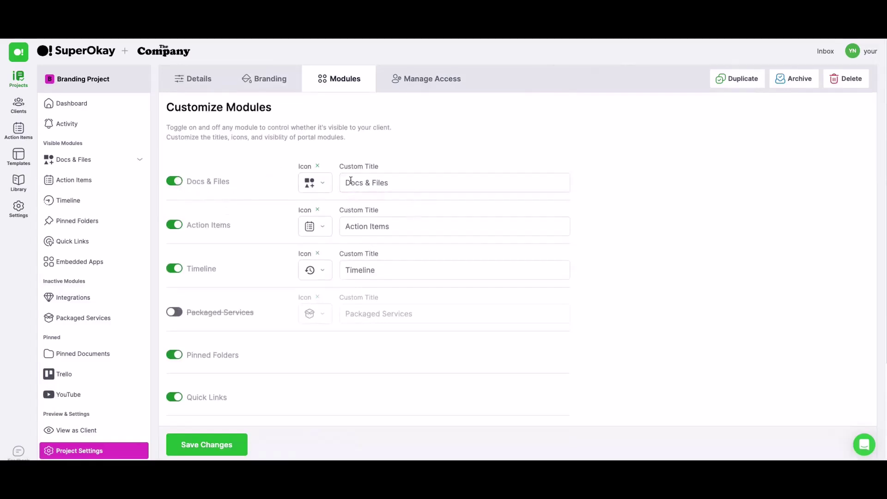
{"action": "scroll", "coordinate": [370, 180], "scroll_direction": "down", "scroll_amount": 4}
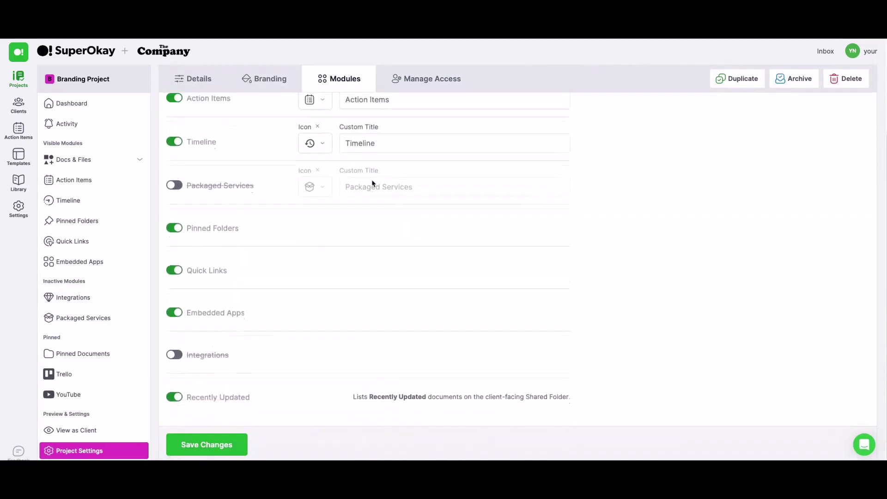
{"action": "scroll", "coordinate": [373, 183], "scroll_direction": "up", "scroll_amount": 4}
{"action": "left_click", "coordinate": [372, 182]}
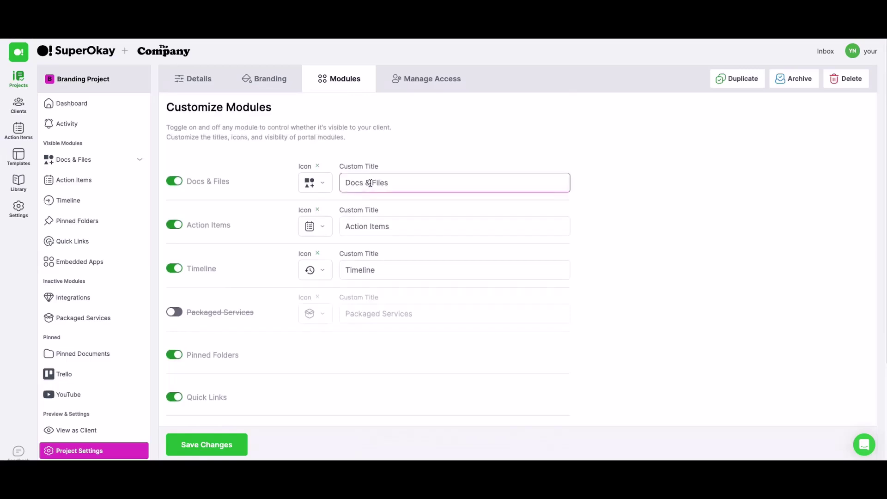
{"action": "left_click", "coordinate": [328, 185]}
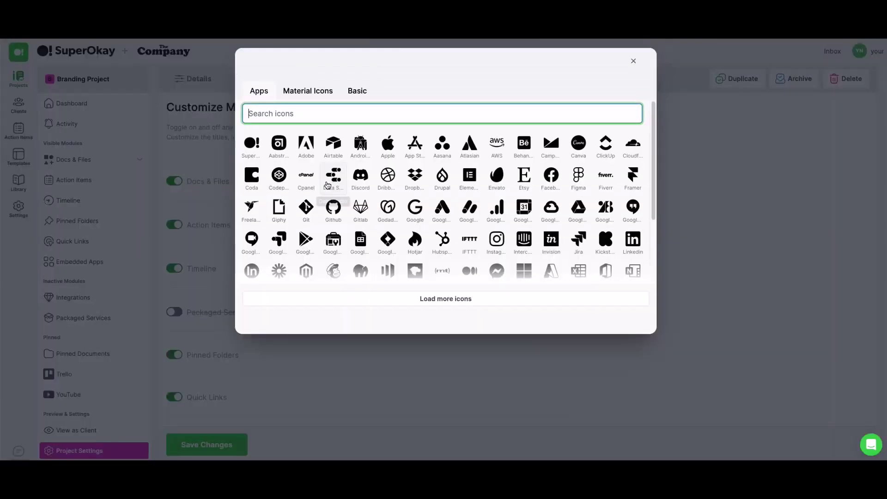
{"action": "left_click", "coordinate": [634, 61]}
{"action": "left_click", "coordinate": [175, 181]}
{"action": "left_click", "coordinate": [175, 181]}
{"action": "scroll", "coordinate": [220, 337], "scroll_direction": "down", "scroll_amount": 3}
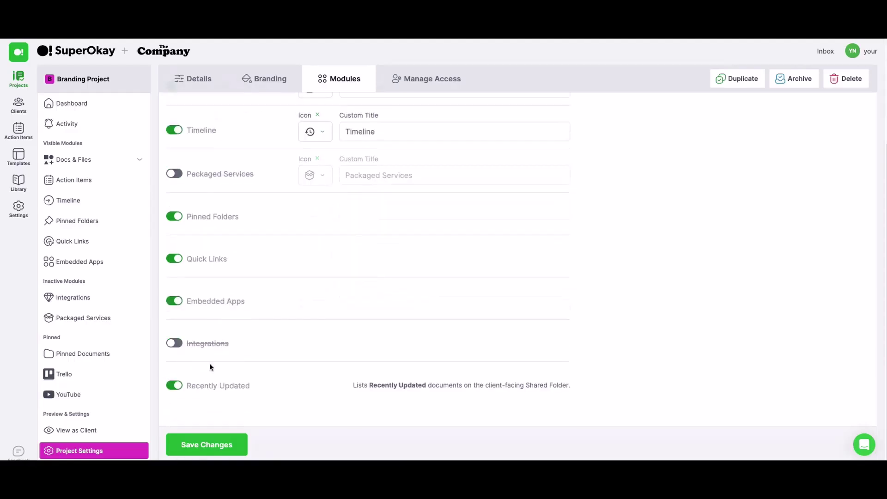
{"action": "scroll", "coordinate": [206, 394], "scroll_direction": "up", "scroll_amount": 3}
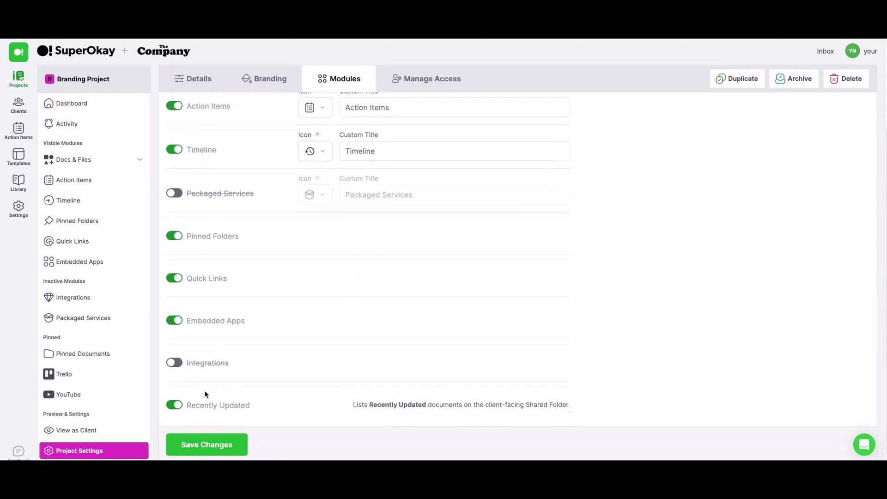
Start a team member invitation, review the role options, then close it without inviting anyone.
{"action": "left_click", "coordinate": [424, 79]}
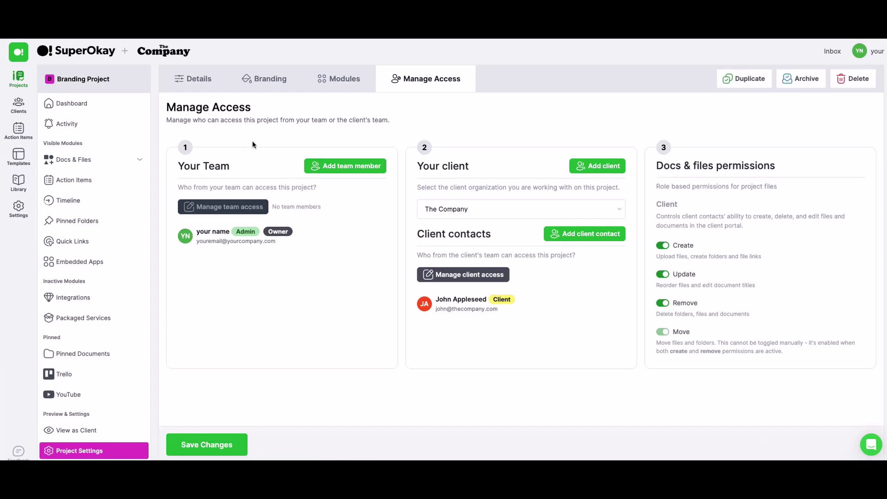
{"action": "left_click", "coordinate": [339, 168]}
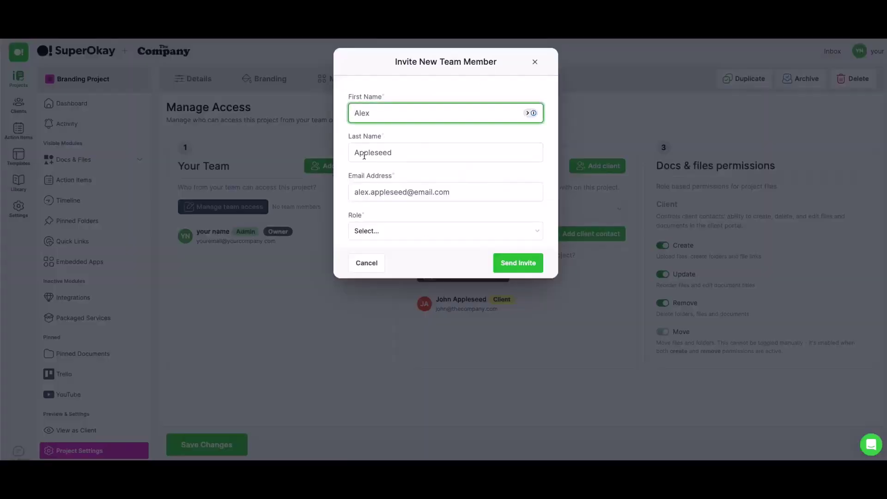
{"action": "left_click", "coordinate": [401, 231]}
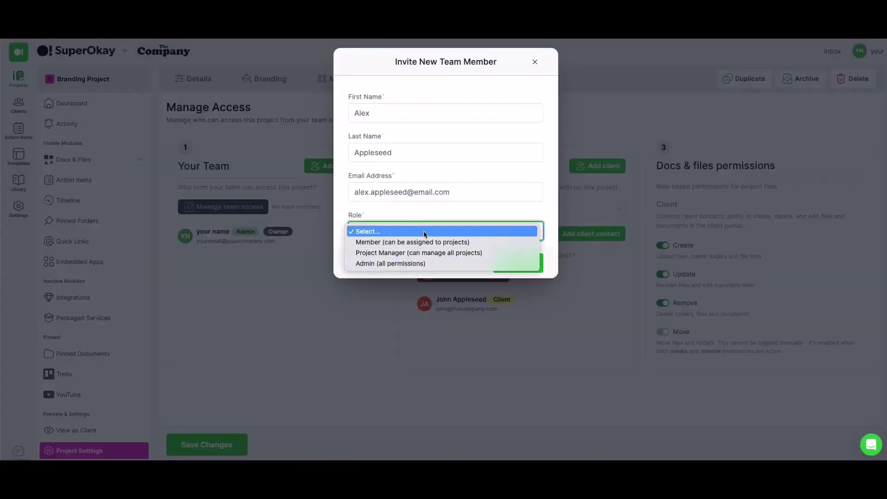
{"action": "left_click", "coordinate": [550, 203]}
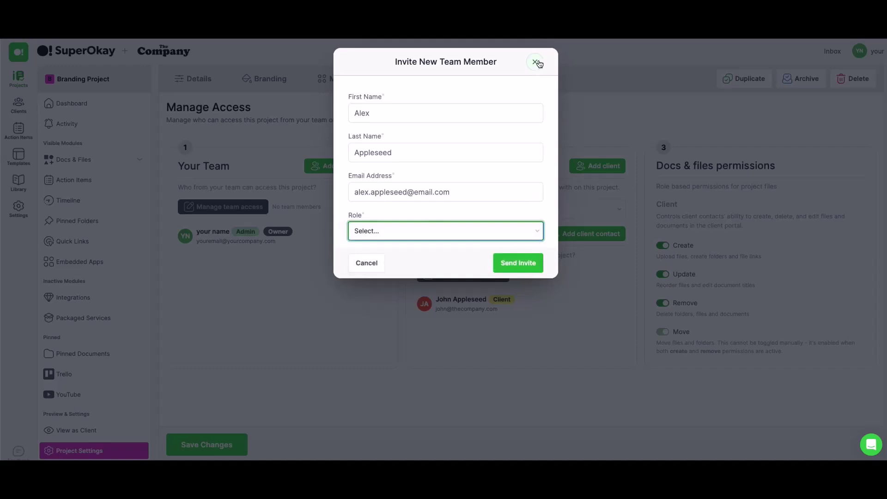
{"action": "left_click", "coordinate": [502, 232]}
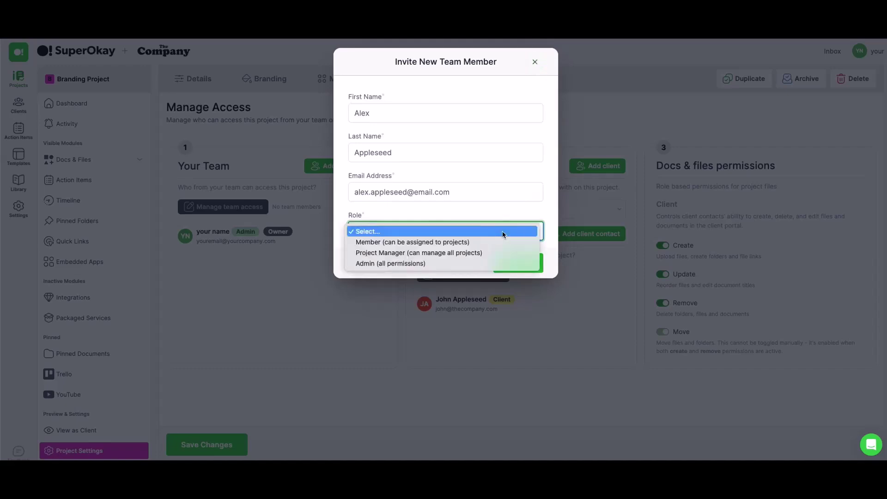
{"action": "left_click", "coordinate": [535, 62]}
{"action": "left_click", "coordinate": [535, 62]}
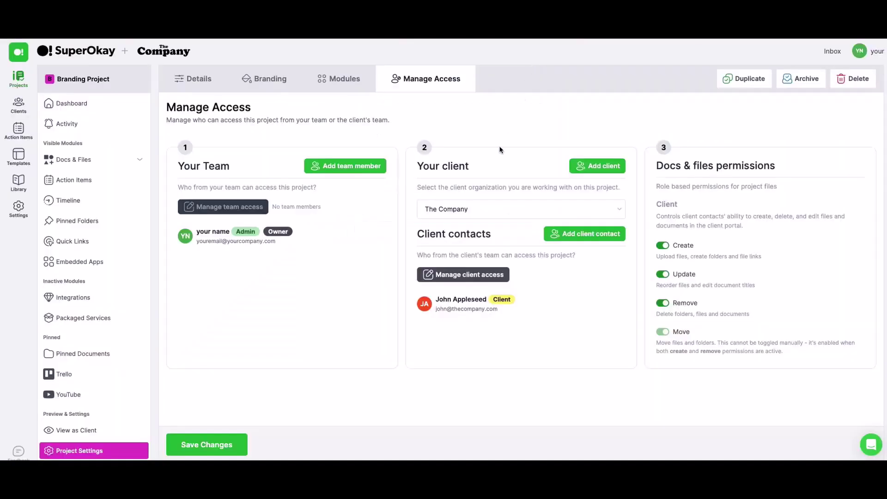
Confirm The Company as the client and review its contact access without changes.
{"action": "left_click", "coordinate": [488, 212]}
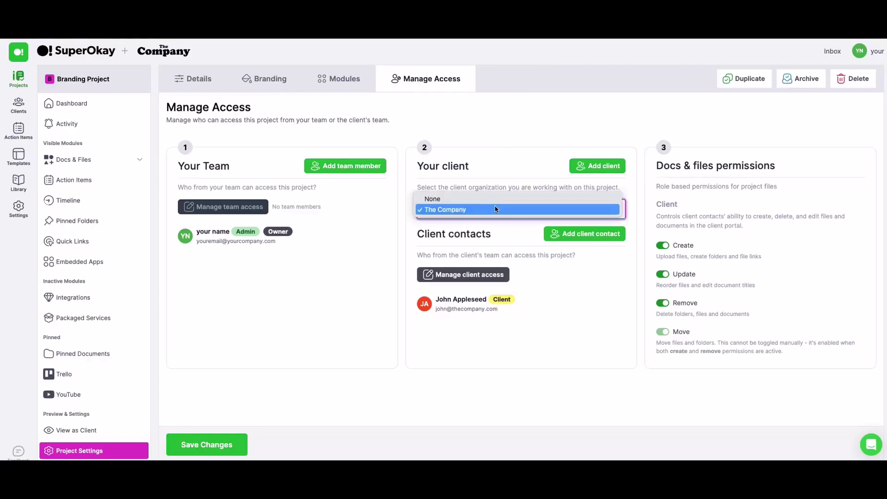
{"action": "left_click", "coordinate": [505, 117]}
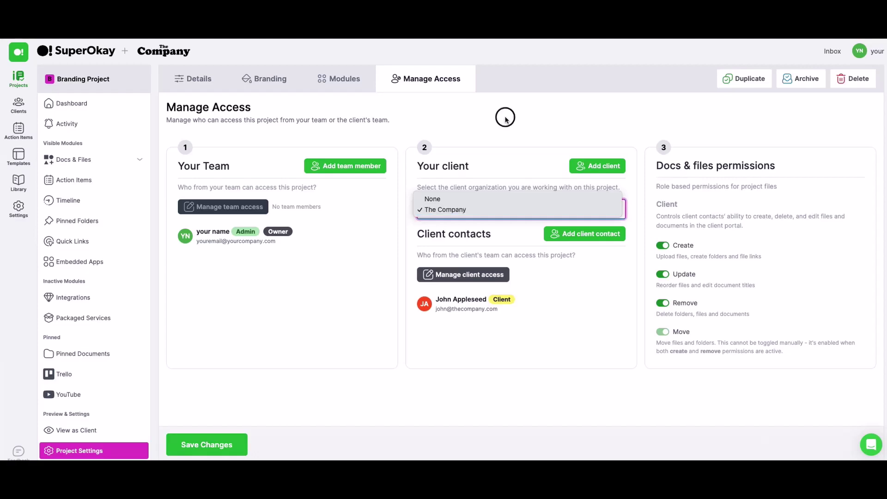
{"action": "left_click", "coordinate": [497, 274]}
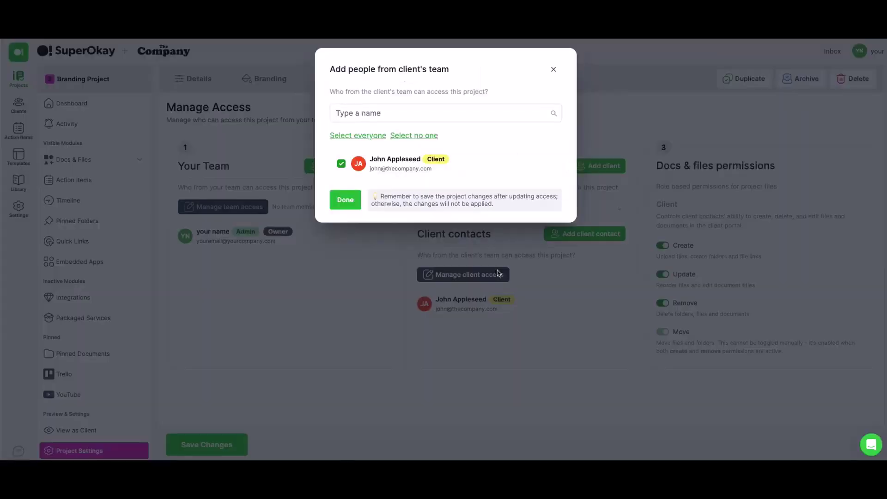
{"action": "left_click", "coordinate": [555, 69]}
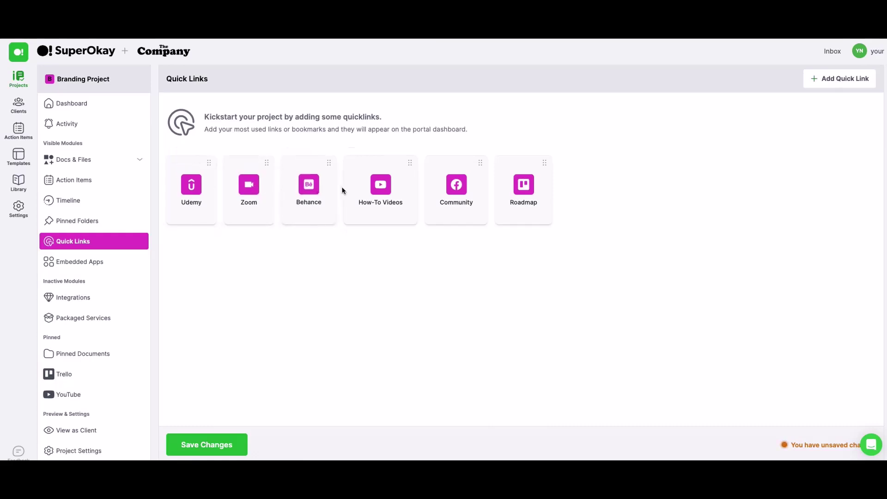
Move the Udemy quick link after Zoom, keeping its icon and open-in-new-tab setting unchanged.
{"action": "left_click_drag", "start_coordinate": [209, 163], "coordinate": [277, 156]}
{"action": "left_click", "coordinate": [234, 153]}
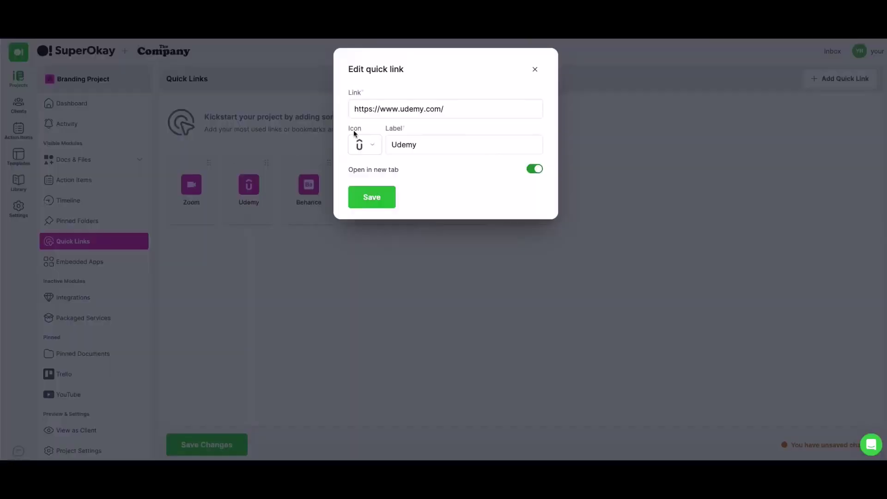
{"action": "left_click", "coordinate": [361, 145]}
{"action": "left_click", "coordinate": [632, 63]}
{"action": "left_click", "coordinate": [536, 169]}
{"action": "left_click", "coordinate": [536, 169]}
{"action": "left_click", "coordinate": [537, 70]}
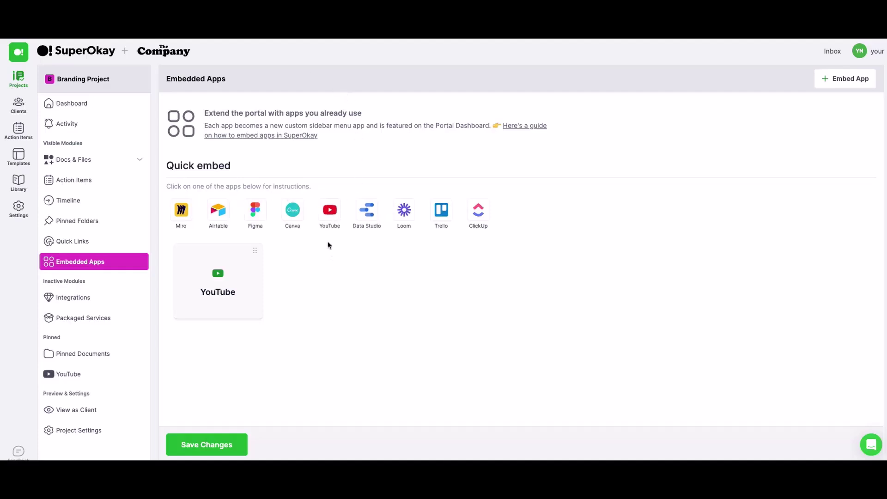
Add a Trello quick embed with the pasted roadmap board link and the description 'Embed'.
{"action": "left_click", "coordinate": [442, 211]}
{"action": "left_click", "coordinate": [314, 148]}
{"action": "left_click", "coordinate": [323, 217]}
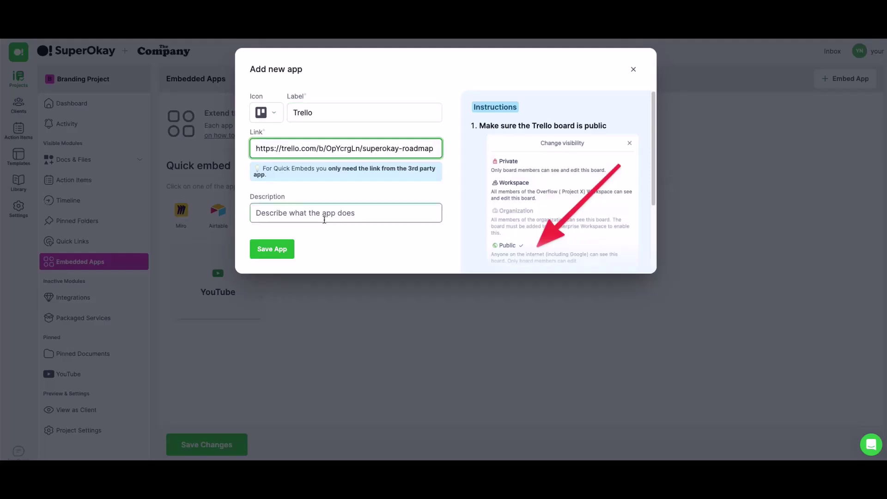
{"action": "type", "text": "Embeds"}
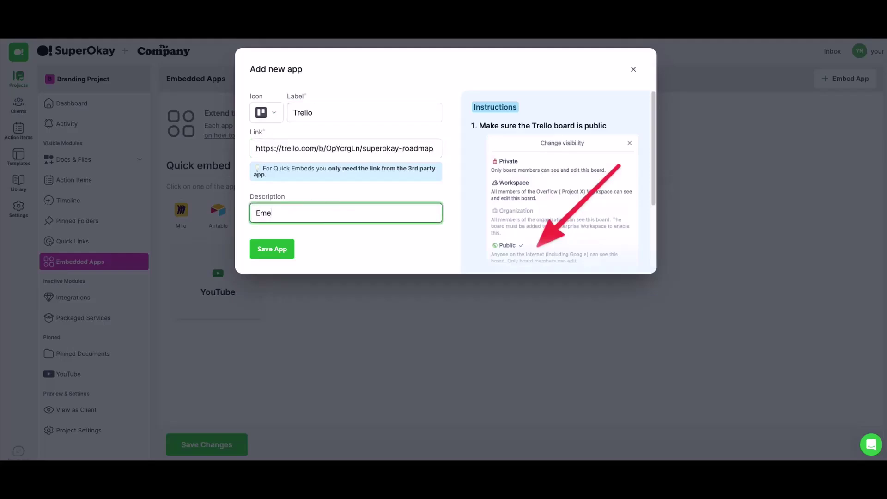
{"action": "key", "text": "BackSpace"}
Save the Trello app and the Branding Project changes.
{"action": "left_click", "coordinate": [272, 249]}
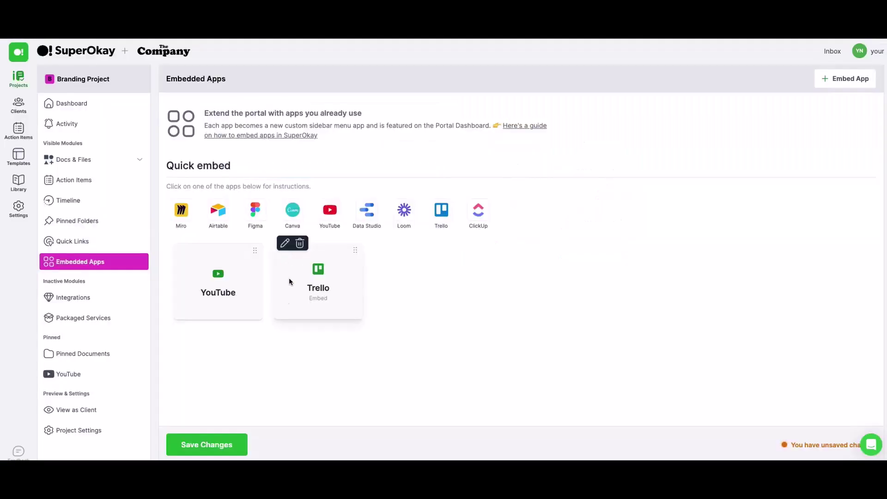
{"action": "left_click", "coordinate": [224, 443]}
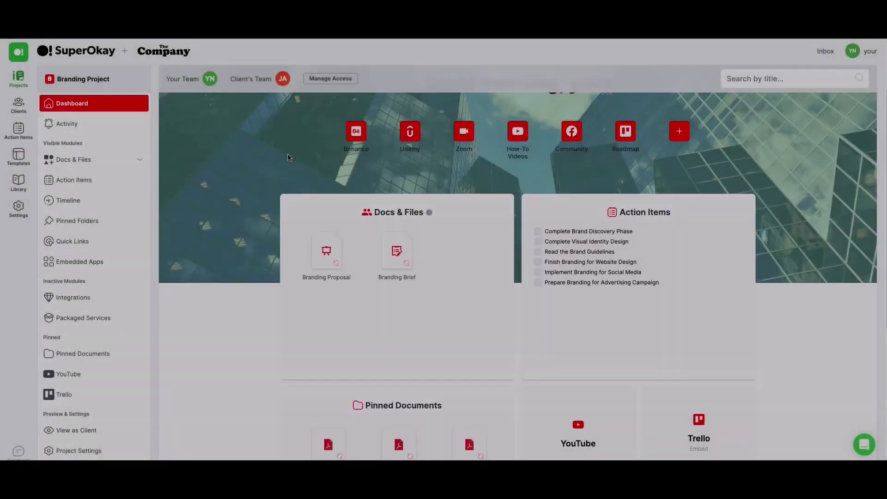
{"action": "scroll", "coordinate": [287, 154], "scroll_direction": "down", "scroll_amount": 6}
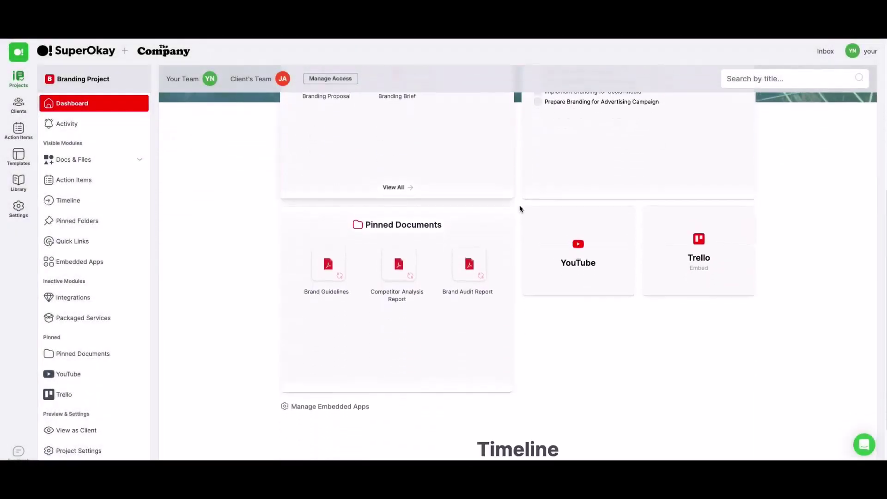
{"action": "left_click", "coordinate": [691, 238]}
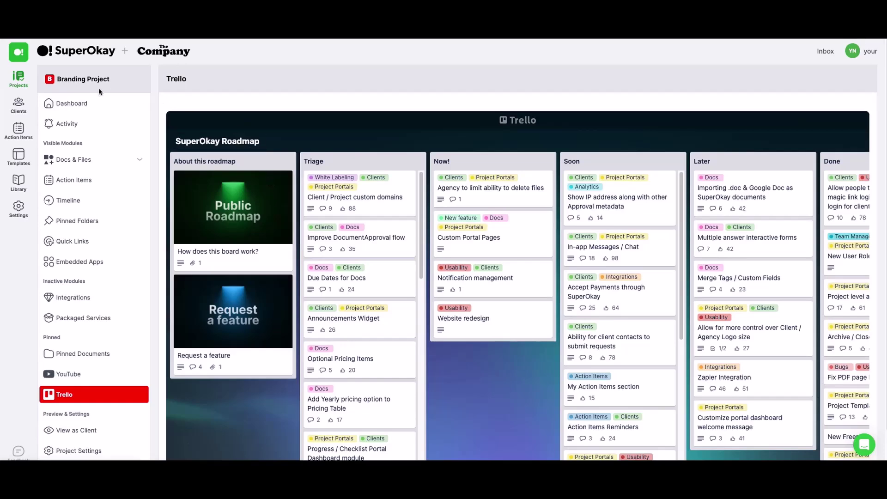
{"action": "left_click", "coordinate": [91, 104]}
{"action": "scroll", "coordinate": [294, 218], "scroll_direction": "down", "scroll_amount": 2}
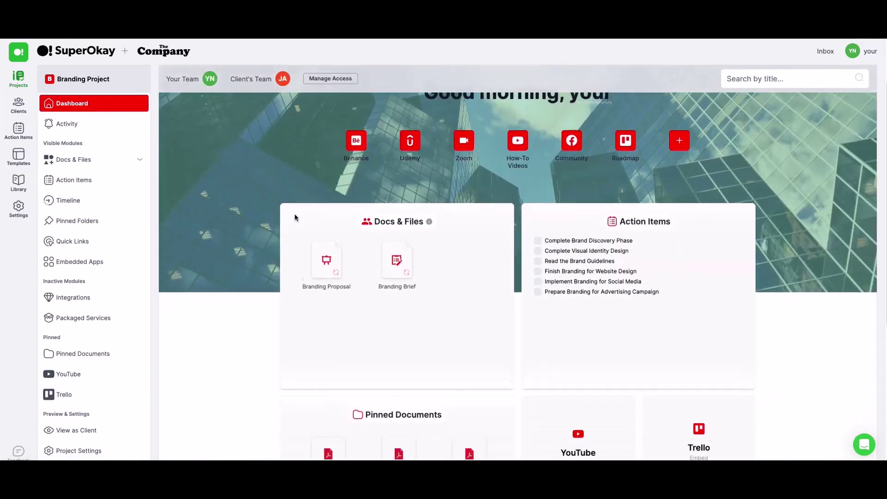
{"action": "scroll", "coordinate": [295, 218], "scroll_direction": "down", "scroll_amount": 5}
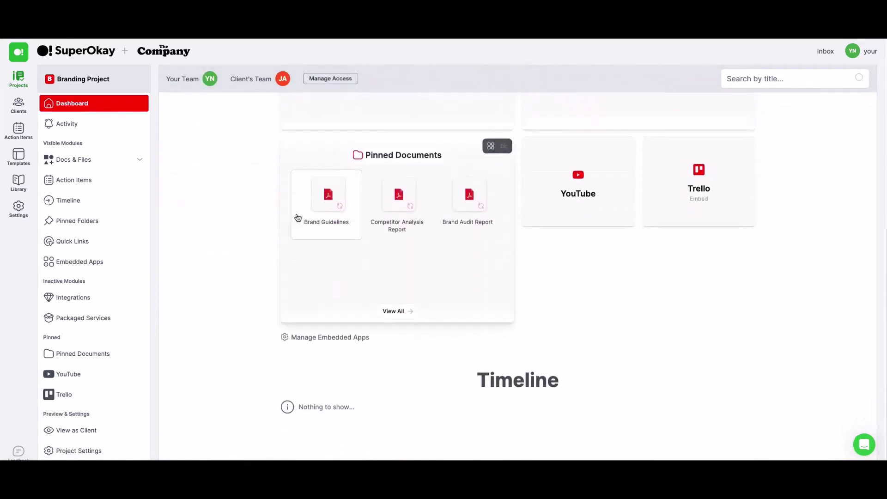
{"action": "scroll", "coordinate": [297, 217], "scroll_direction": "up", "scroll_amount": 6}
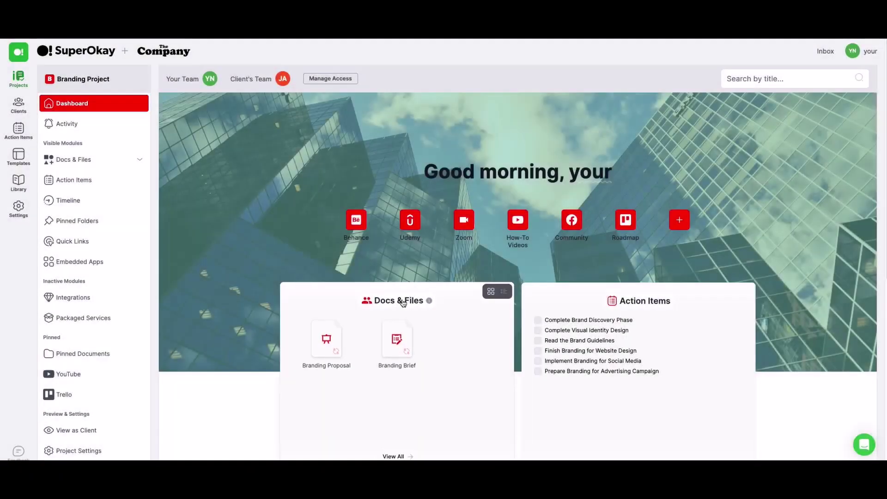
Go from the Shared folder up to the Docs & Files main folder, which lists seven recent documents.
{"action": "left_click", "coordinate": [403, 301]}
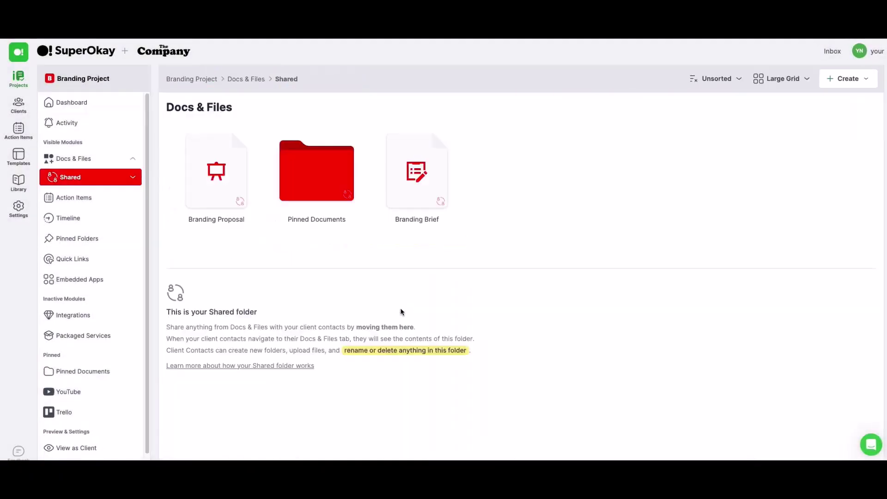
{"action": "left_click", "coordinate": [245, 78]}
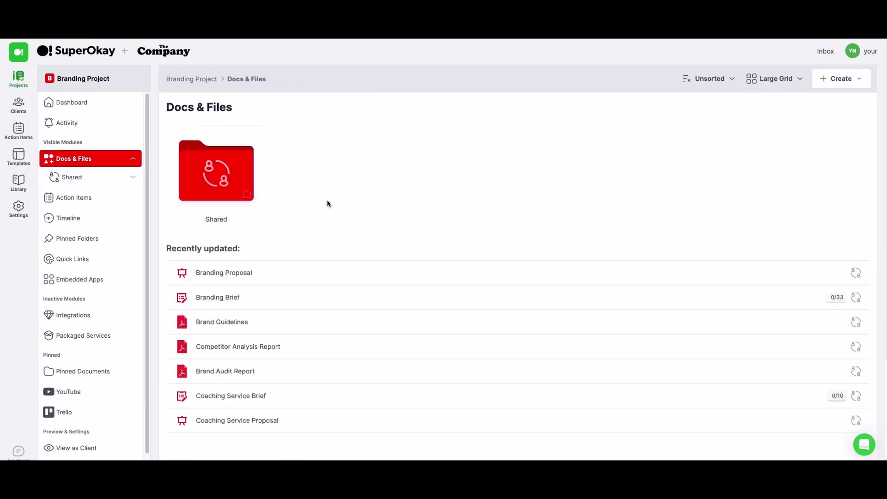
{"action": "scroll", "coordinate": [372, 208], "scroll_direction": "down", "scroll_amount": 3}
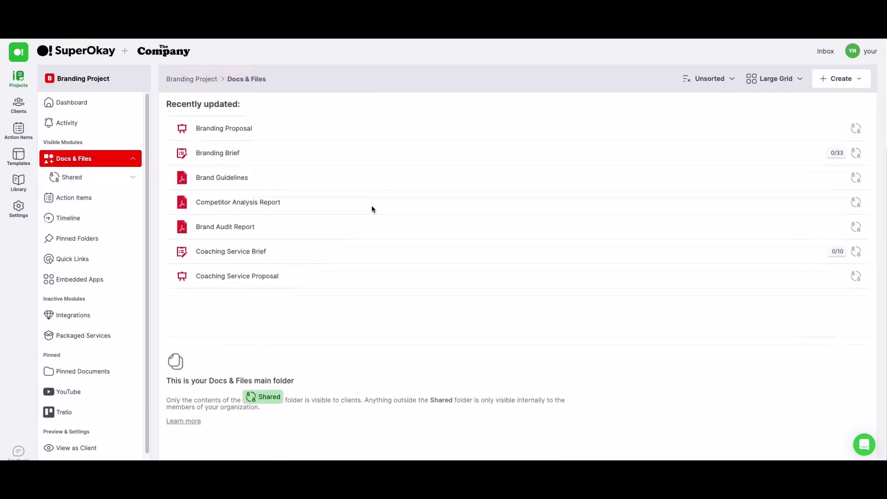
{"action": "scroll", "coordinate": [372, 208], "scroll_direction": "up", "scroll_amount": 3}
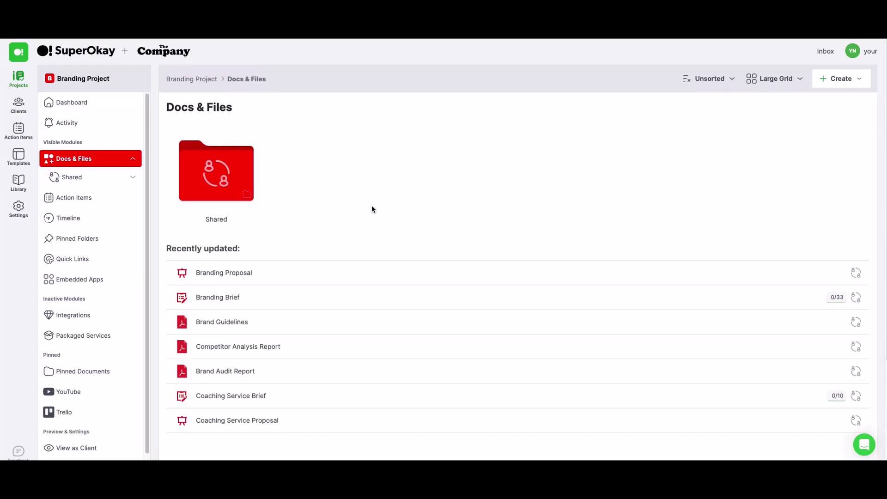